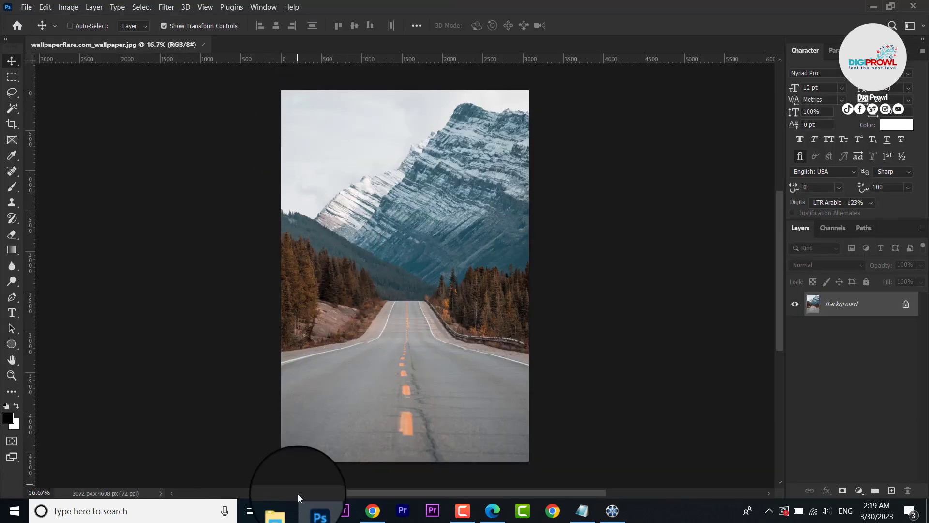
Place the sea-water image of the woman into the road document and position it over the lower part of the photo.
left_click(287, 514)
double_click(436, 5)
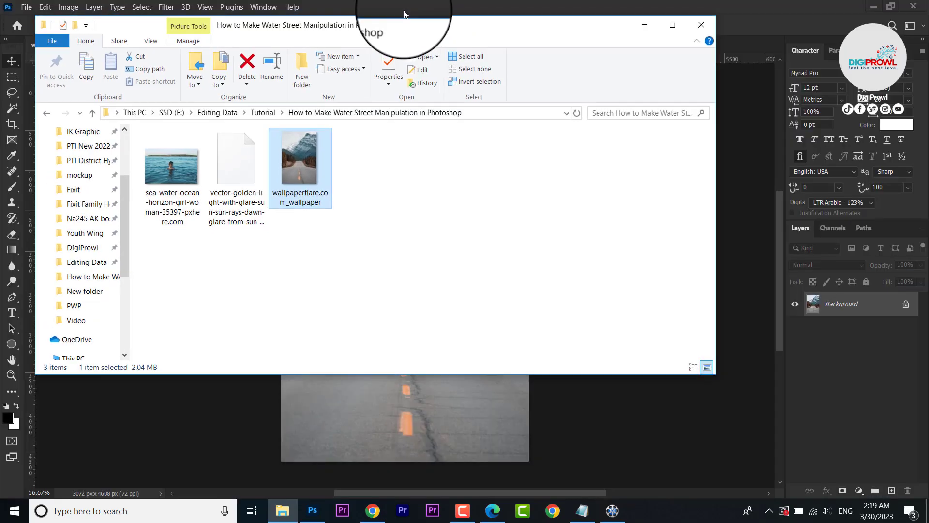
left_click_drag(544, 28, 834, 76)
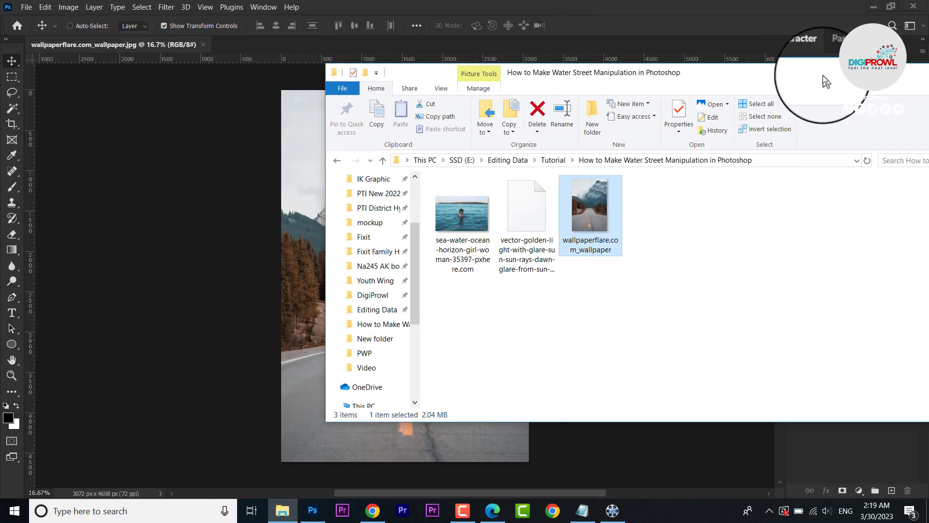
left_click_drag(456, 235, 295, 276)
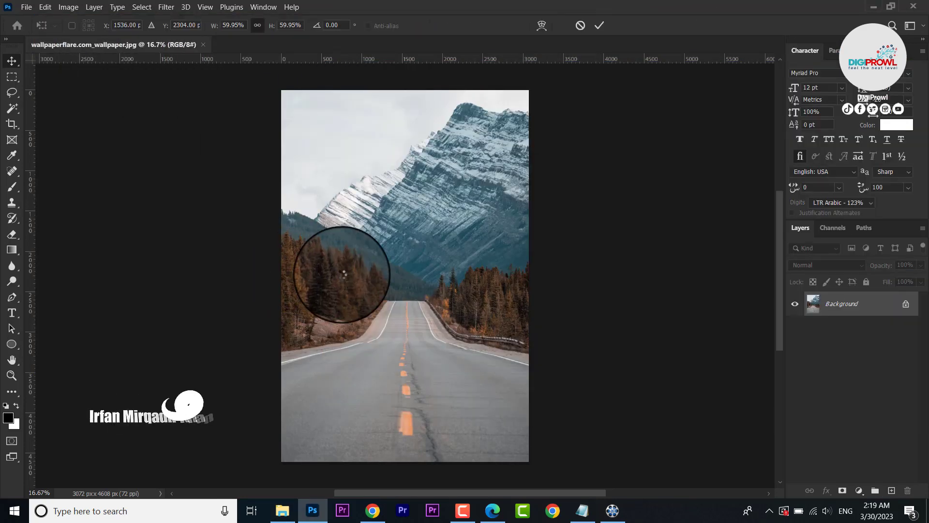
left_click_drag(419, 355, 463, 411)
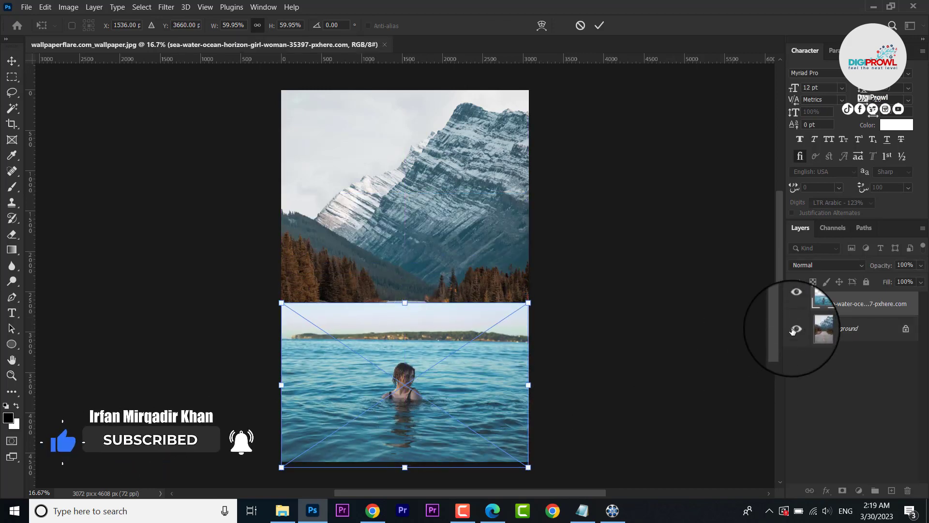
key("Return")
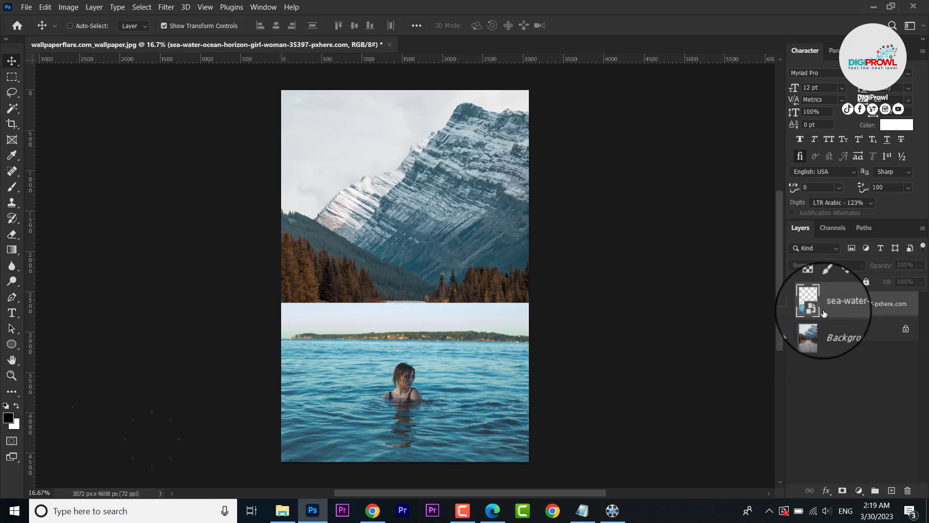
Hide the sea-water layer and remove the orange centre-line markings along the Background road with the Spot Healing Brush, except the nearest dash.
left_click(795, 304)
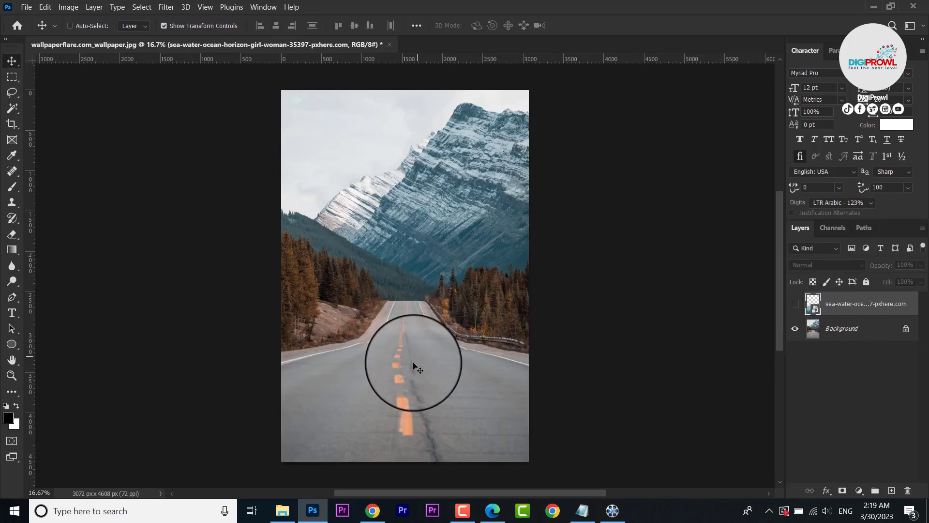
scroll(410, 364, "up", 5)
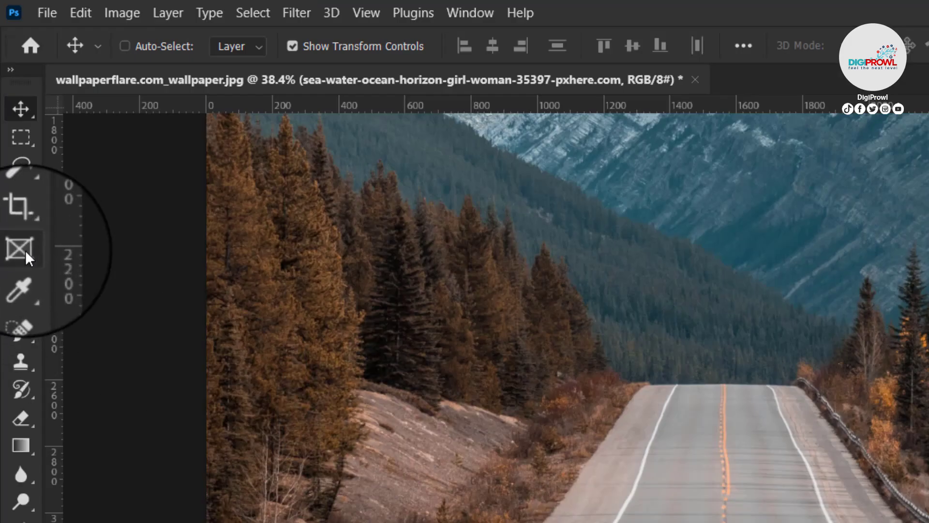
left_click(12, 171)
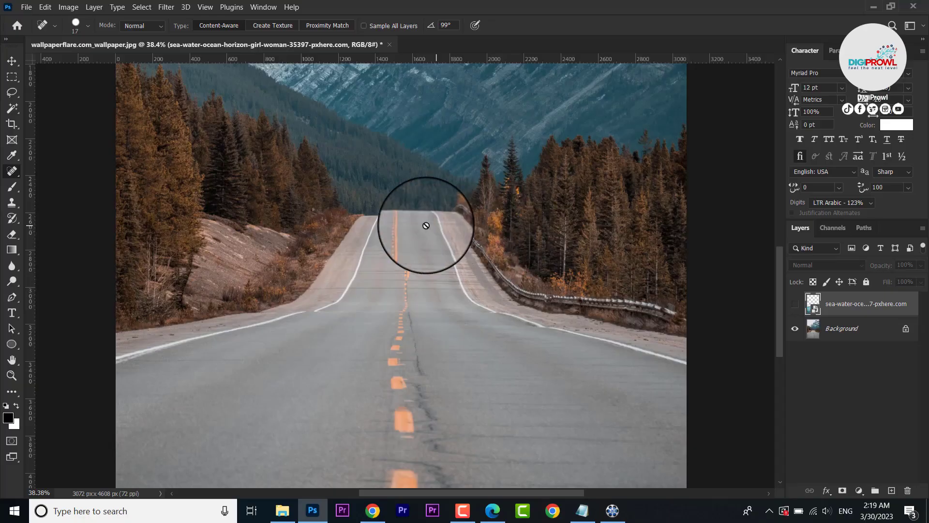
left_click(843, 329)
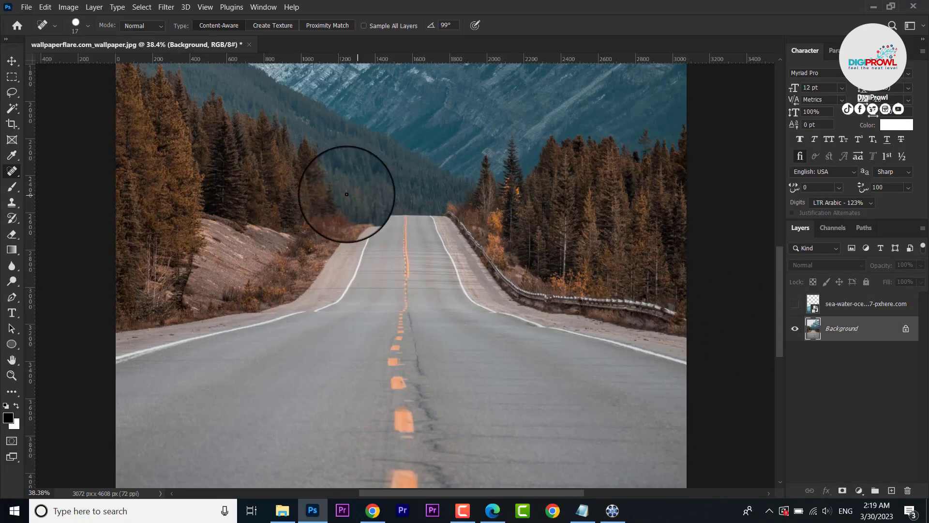
scroll(388, 216, "up", 8)
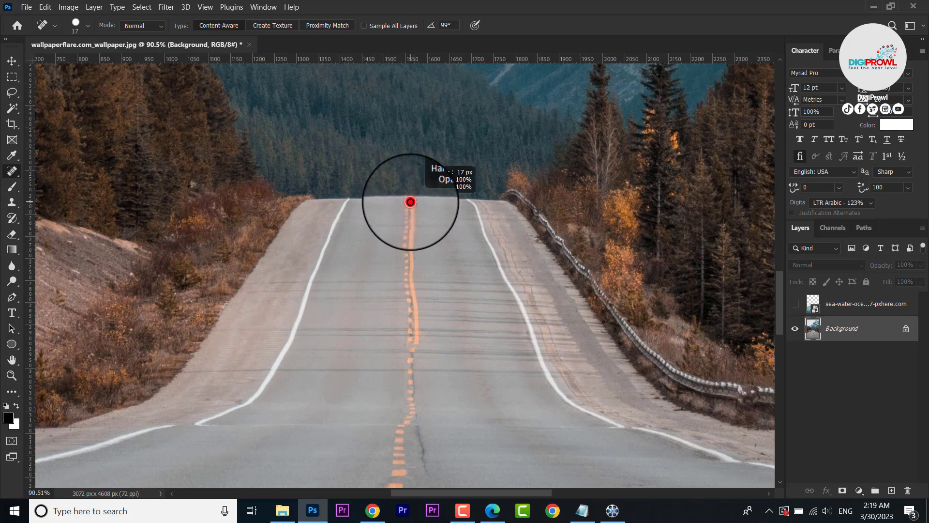
mouse_move(406, 213)
left_mouse_down()
mouse_move(398, 221)
mouse_move(425, 210)
mouse_move(370, 252)
mouse_move(409, 232)
mouse_move(408, 357)
left_mouse_up()
scroll(415, 295, "down", 3)
scroll(422, 274, "down", 2)
mouse_move(414, 169)
left_mouse_down()
mouse_move(382, 332)
mouse_move(378, 303)
mouse_move(376, 334)
mouse_move(400, 336)
left_mouse_up()
scroll(400, 313, "down", 5)
mouse_move(397, 148)
left_mouse_down()
mouse_move(417, 291)
mouse_move(401, 257)
mouse_move(398, 288)
left_mouse_up()
scroll(416, 273, "down", 3)
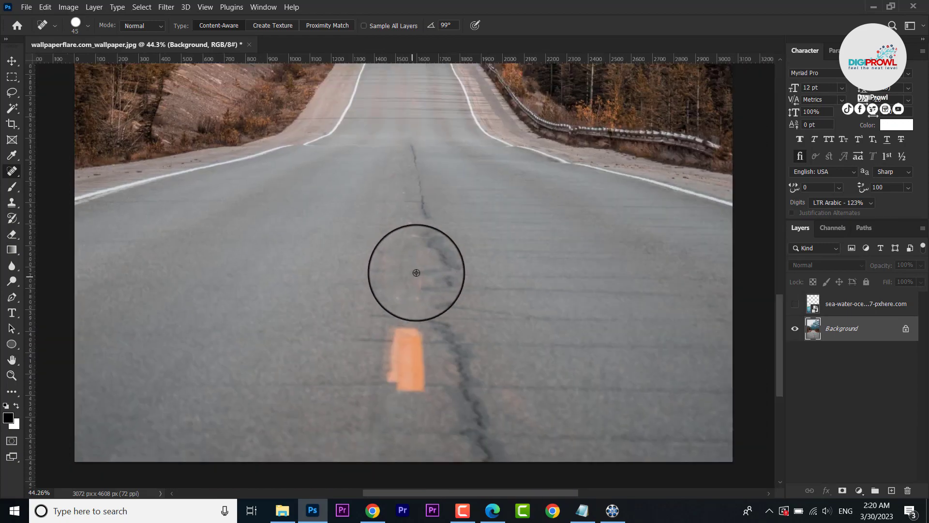
scroll(416, 272, "down", 1)
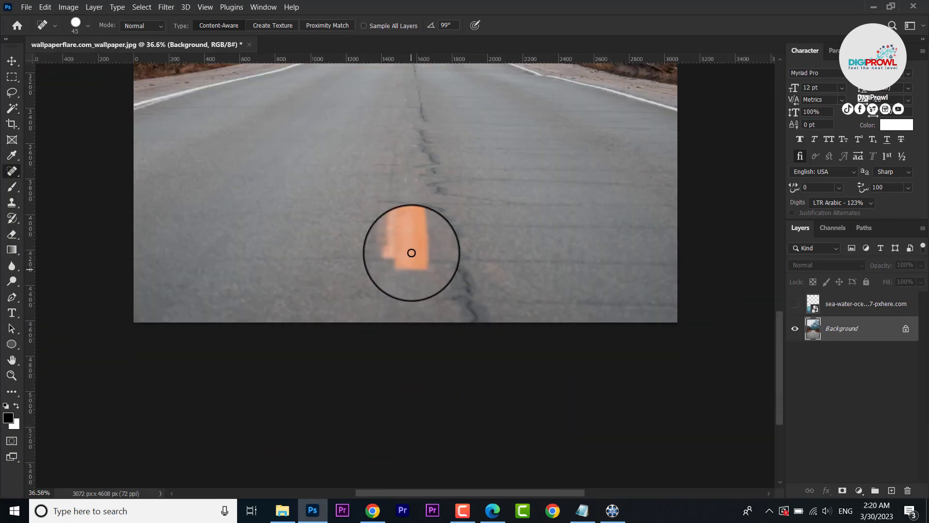
Show the sea-water layer again and add a layer mask to it.
left_click(795, 303)
scroll(394, 266, "up", 3)
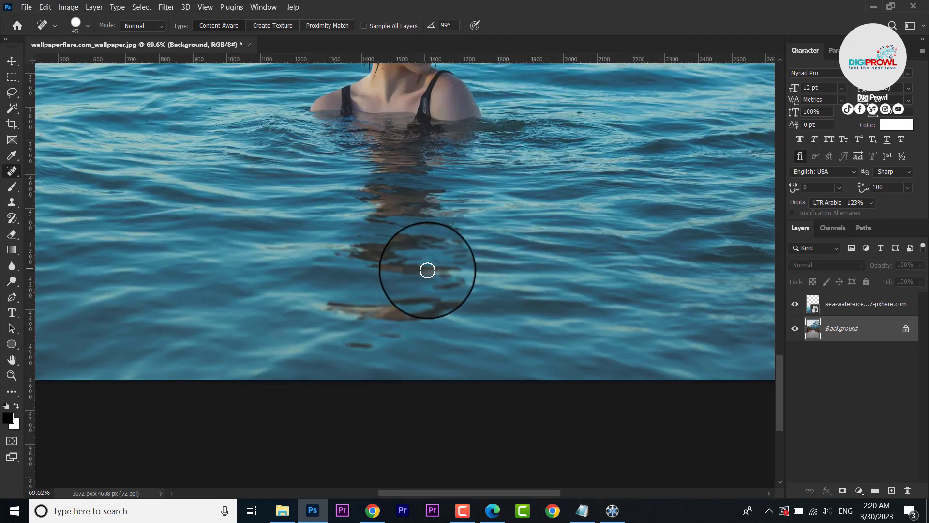
scroll(427, 268, "down", 2)
scroll(458, 287, "down", 4)
scroll(479, 286, "up", 3)
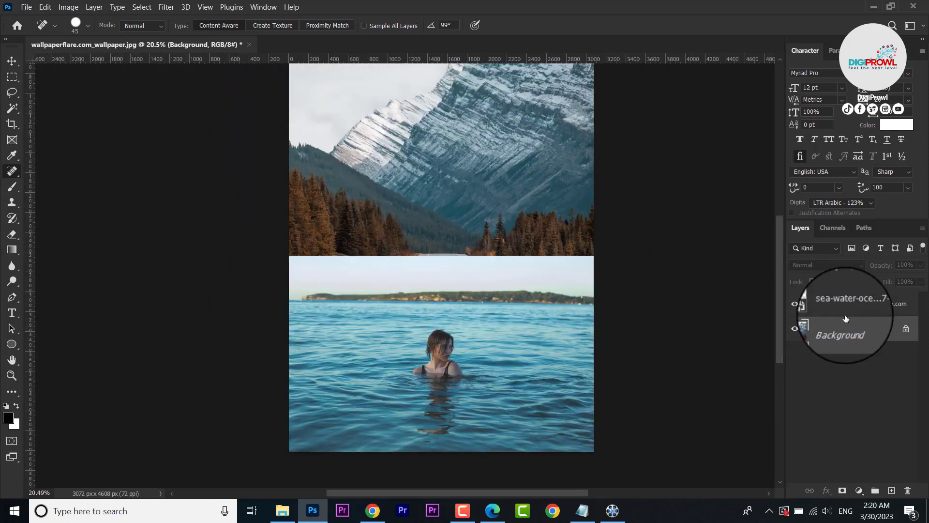
left_click(847, 306)
key("ctrl+t")
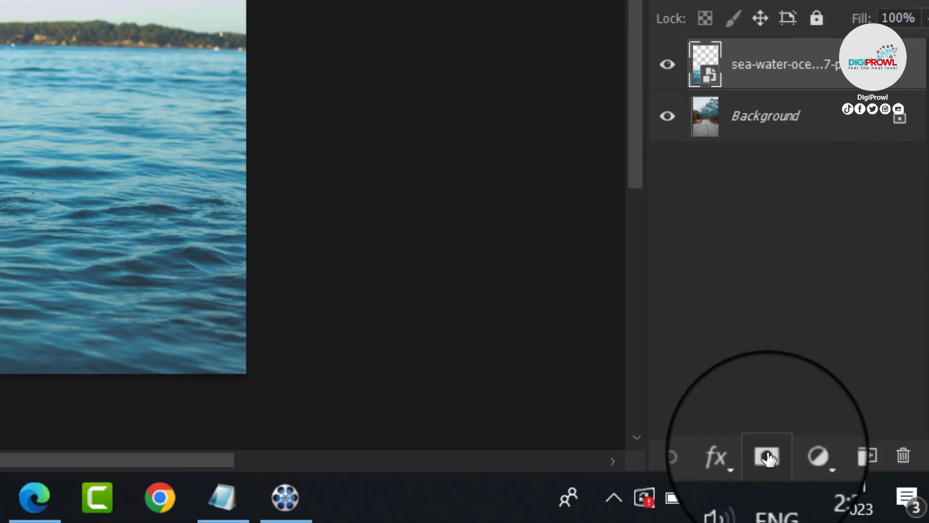
left_click(767, 452)
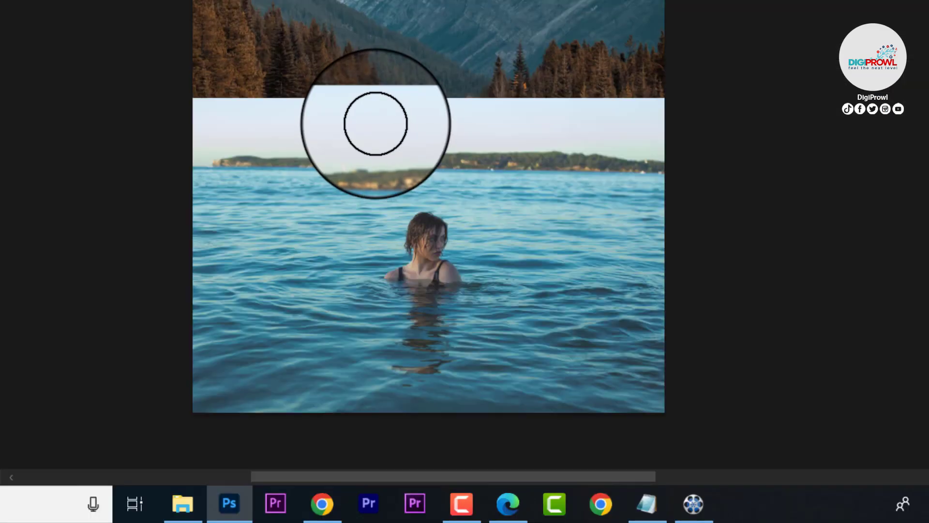
Set the Eraser to 2165 px, swap the colours to white over black, and mask out the sea-water layer's sky and horizon.
right_click(410, 265)
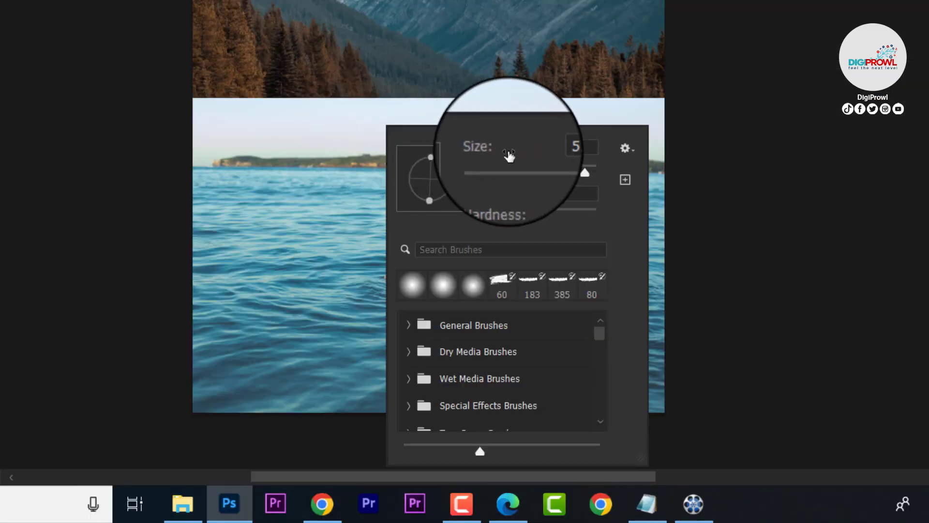
left_click(586, 169)
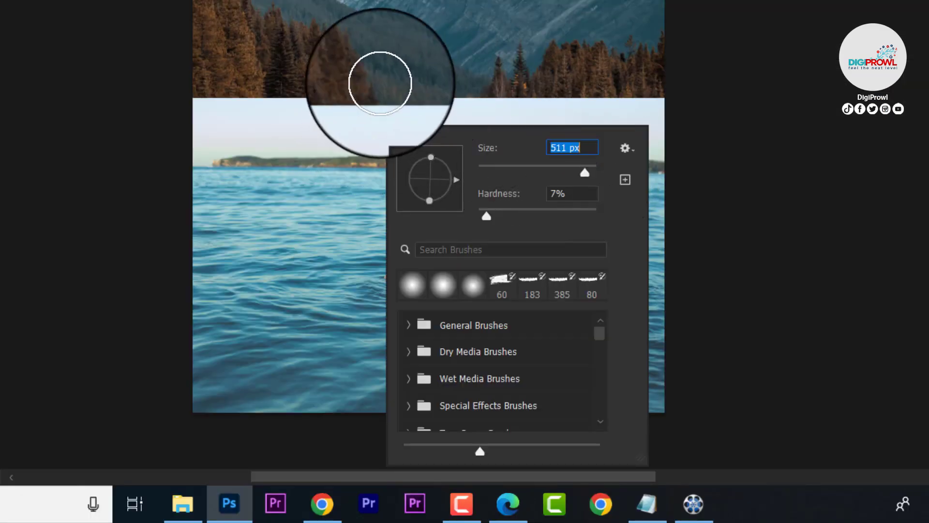
left_click_drag(585, 171, 591, 173)
key("Return")
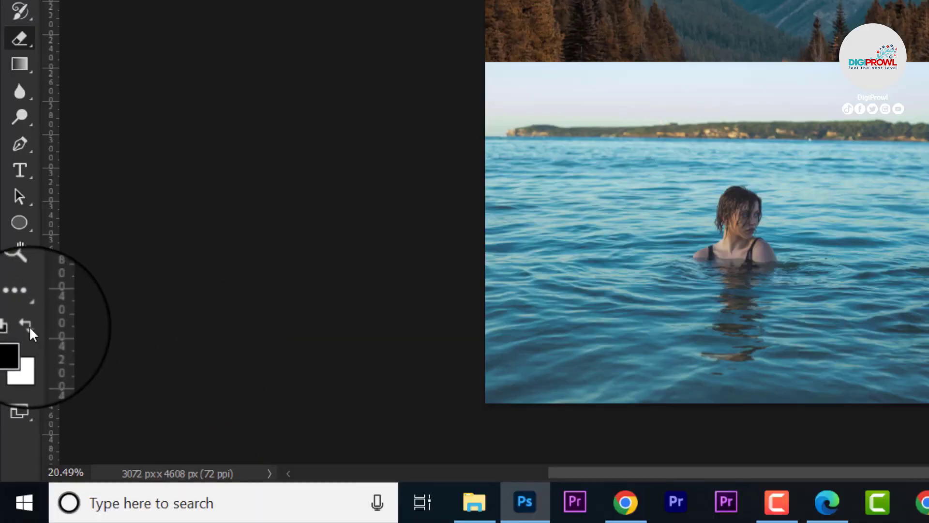
left_click(17, 406)
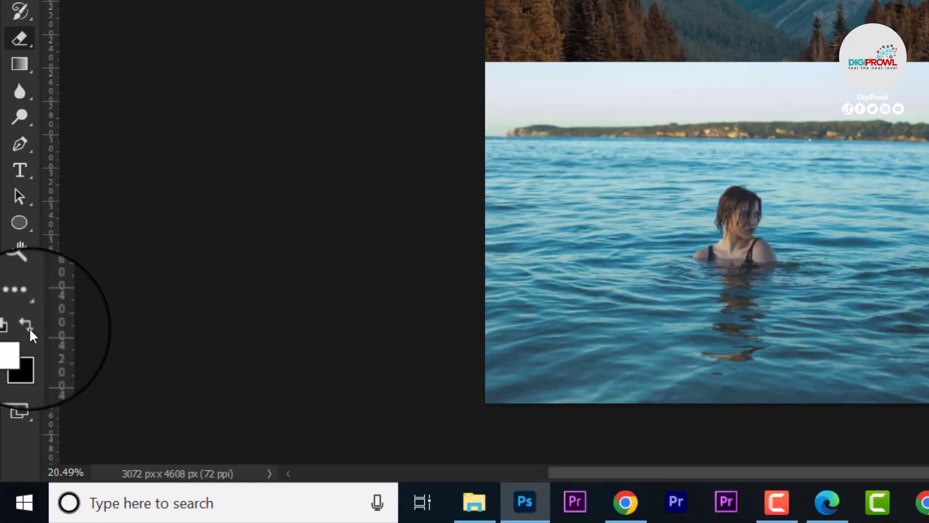
mouse_move(564, 196)
left_mouse_down()
mouse_move(323, 203)
mouse_move(381, 199)
mouse_move(386, 189)
mouse_move(330, 203)
mouse_move(292, 229)
mouse_move(327, 163)
mouse_move(378, 137)
mouse_move(503, 145)
mouse_move(591, 211)
mouse_move(599, 229)
mouse_move(622, 213)
left_mouse_up()
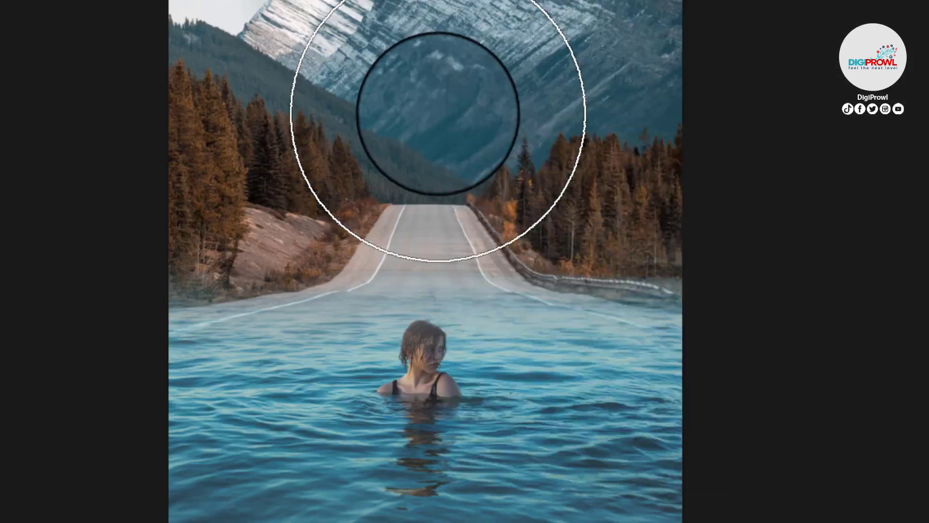
Reduce the Eraser to 322 px and refine the sea-water mask along the road's edges where the water meets the shoulders.
right_click(451, 200)
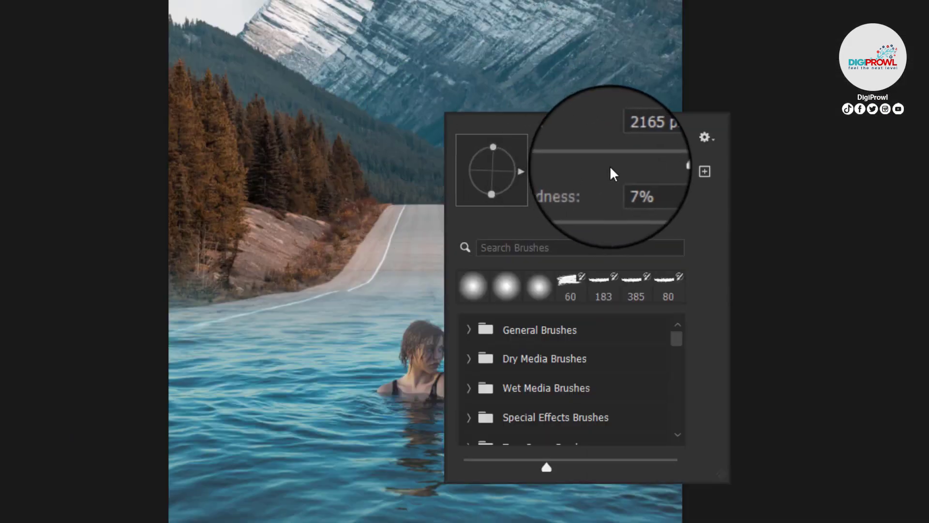
left_click(651, 158)
left_click(315, 147)
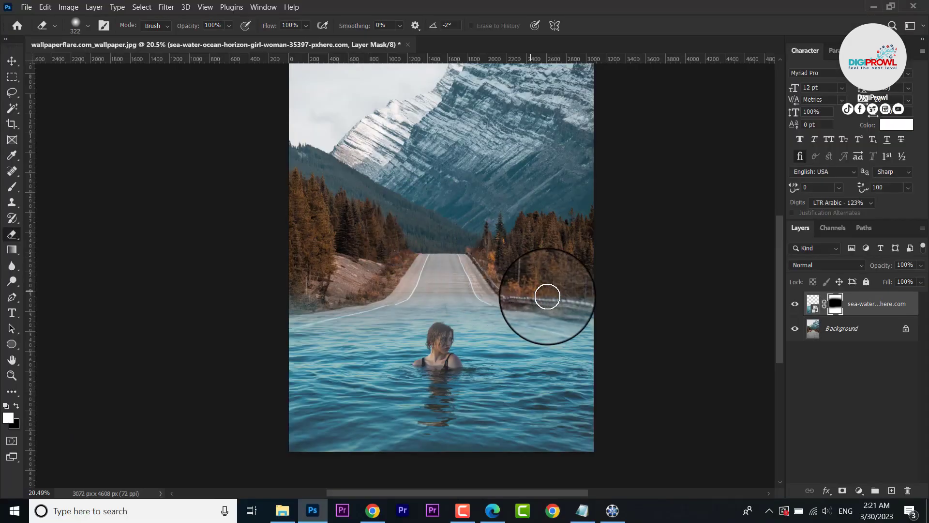
left_click_drag(548, 297, 622, 318)
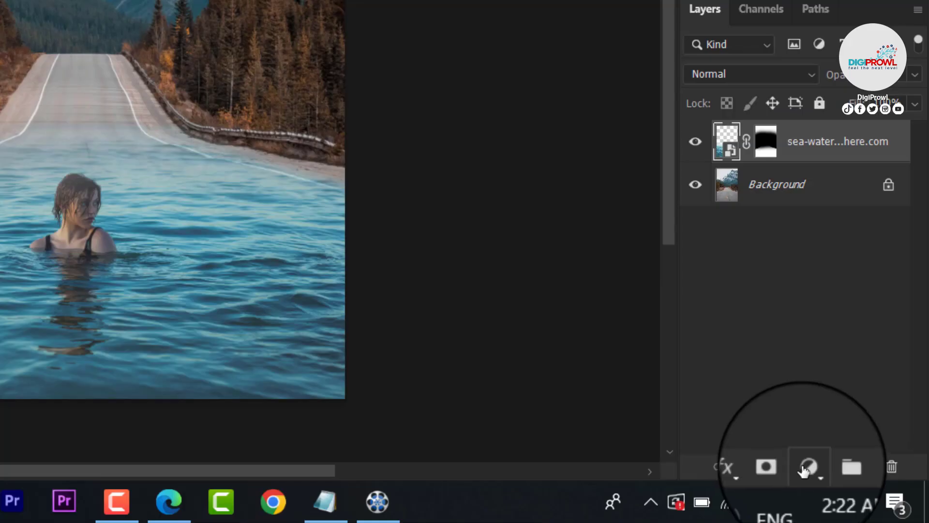
Add a Hue/Saturation adjustment clipped to the sea-water layer and set its Cyans to hue +1 and saturation -86.
left_click(861, 491)
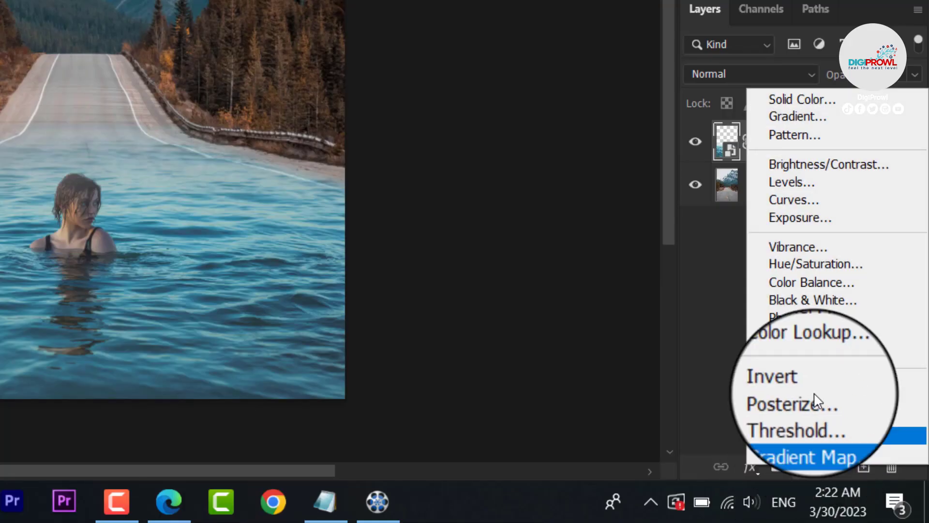
left_click(826, 263)
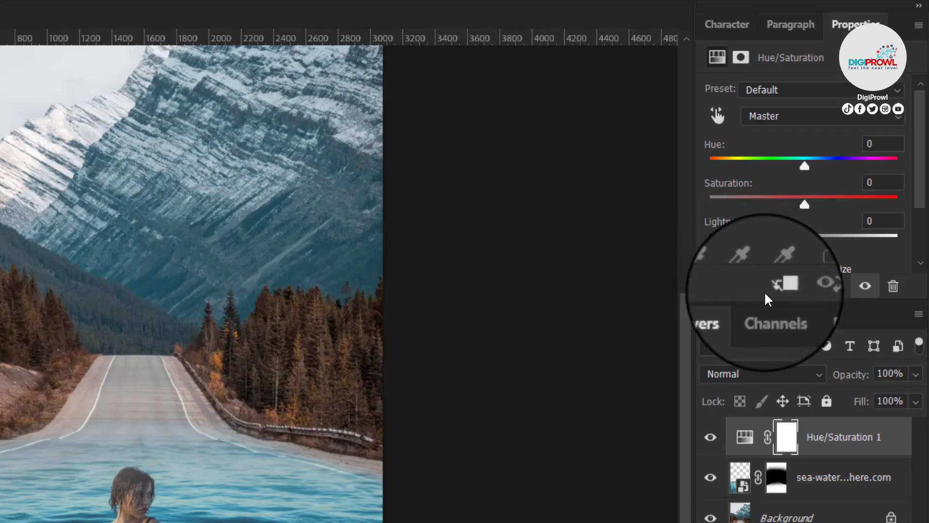
left_click(837, 212)
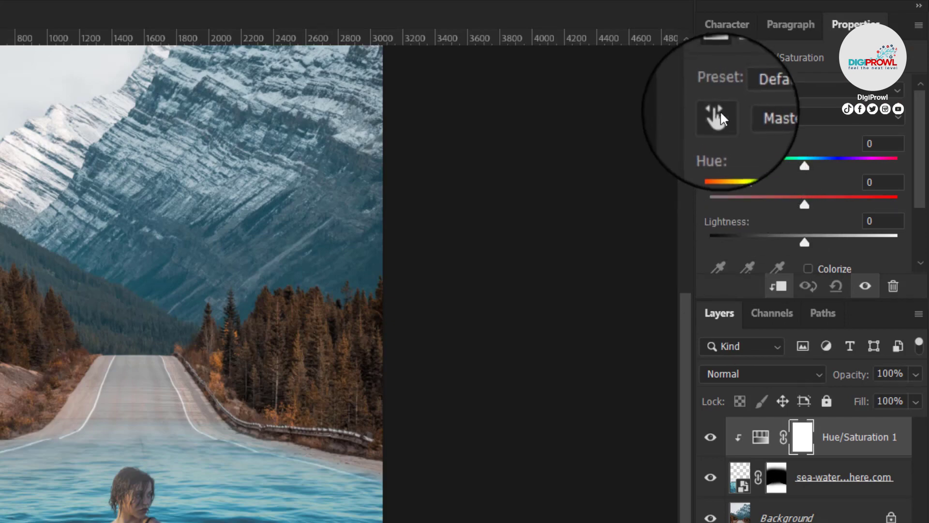
left_click(718, 115)
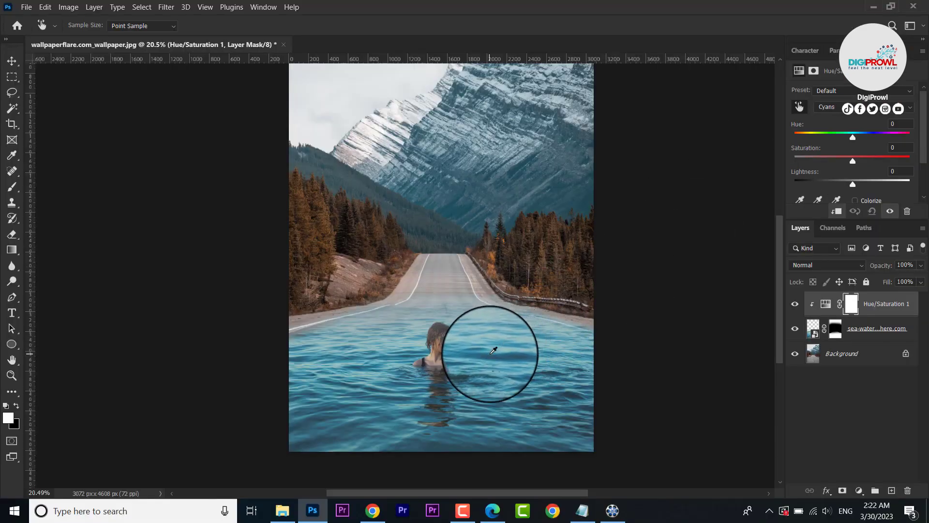
left_click_drag(853, 140, 801, 162)
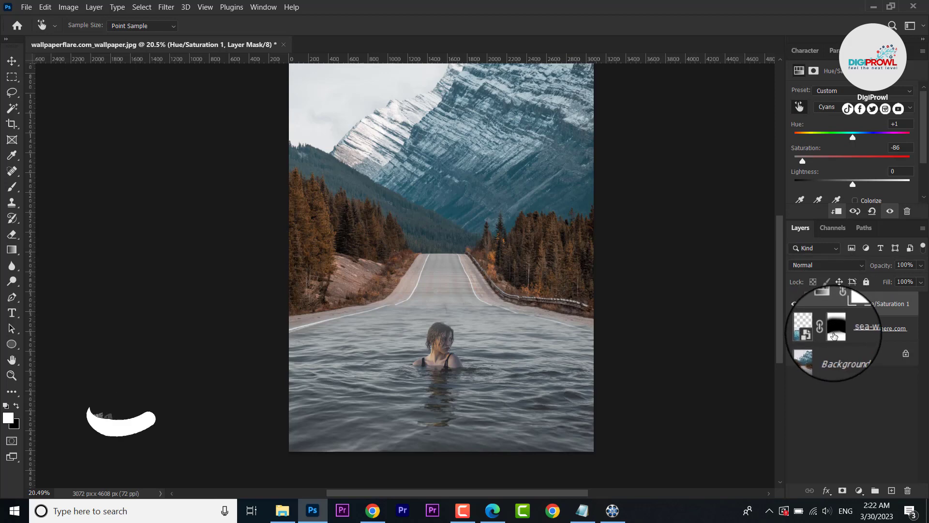
Erase the Hue/Saturation mask over the woman with a 62 px Eraser at 4% hardness to restore her original colours.
left_click(851, 304)
key("e")
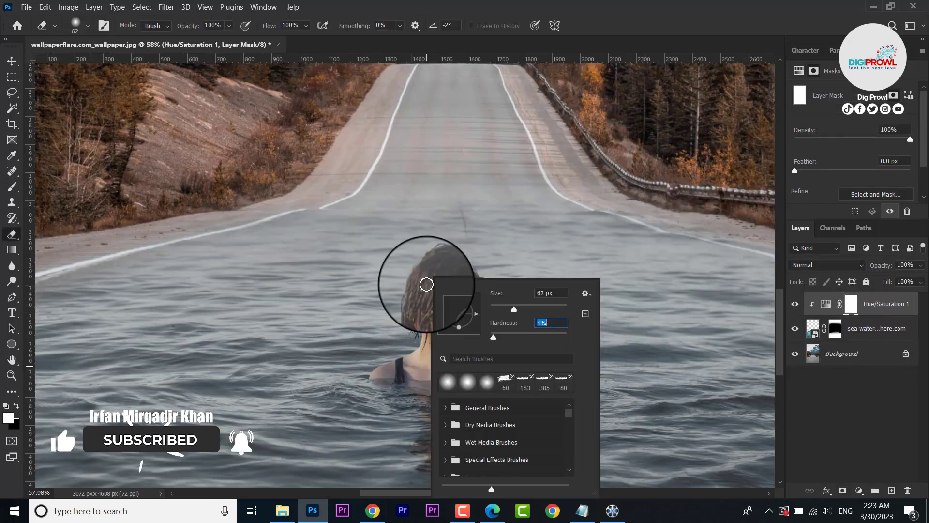
mouse_move(426, 285)
left_mouse_down()
mouse_move(435, 361)
mouse_move(455, 300)
mouse_move(459, 308)
left_mouse_up()
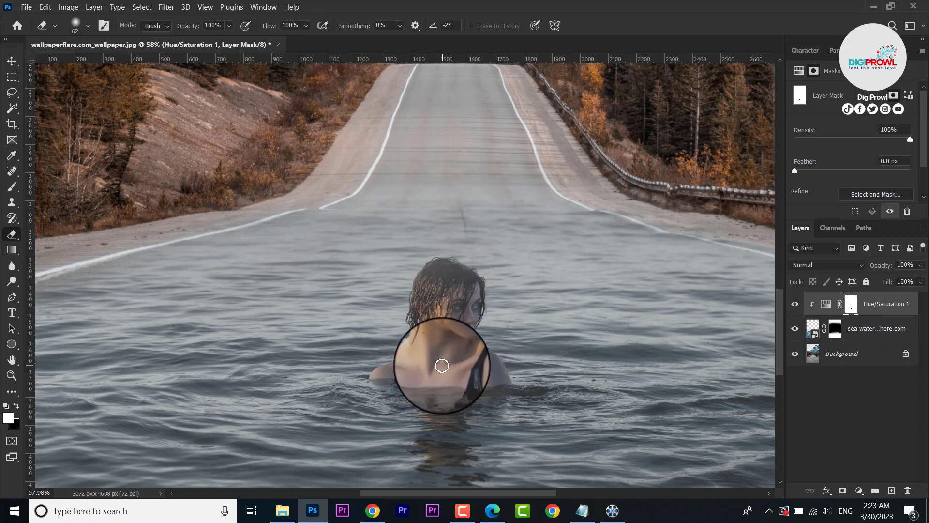
scroll(465, 291, "down", 4)
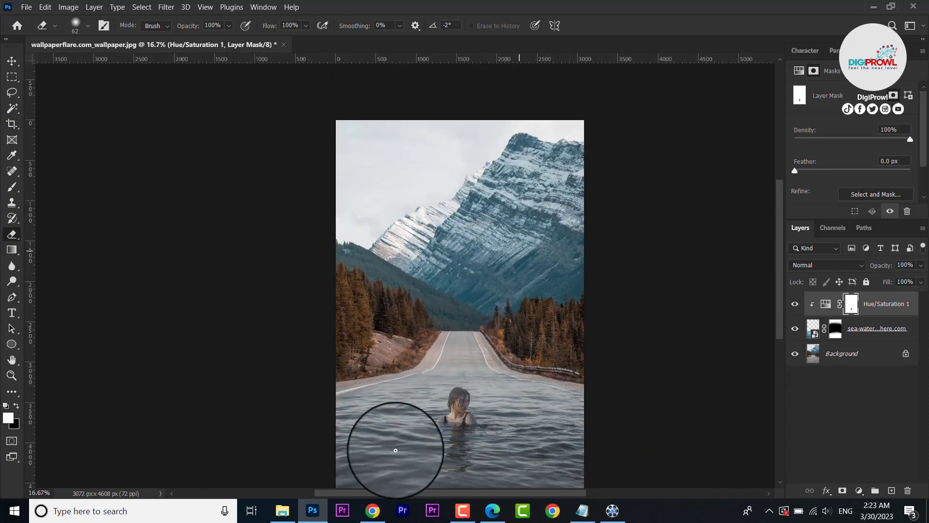
Place the vector-golden-light-with-glare image over the photo, scaled to about 658%, with its bright glow at the mountain photo's upper-right corner.
left_click(286, 517)
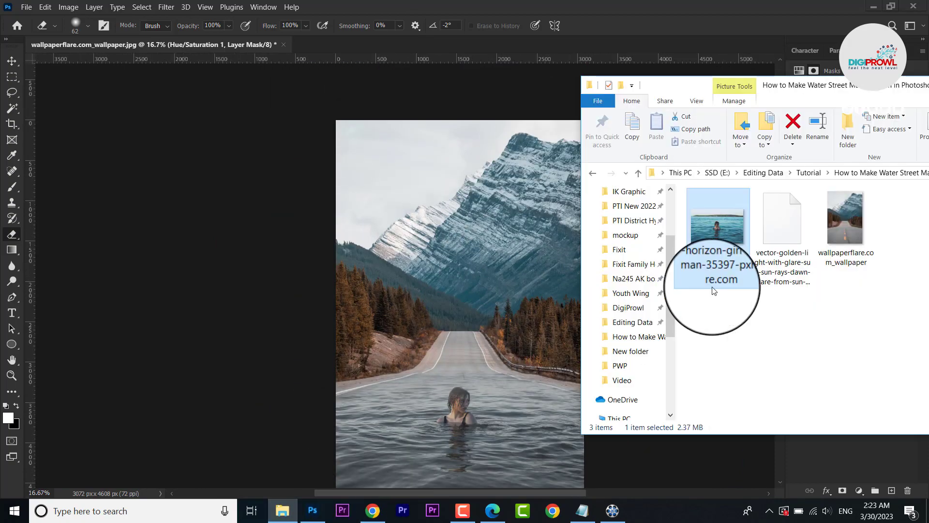
left_click_drag(787, 226, 504, 248)
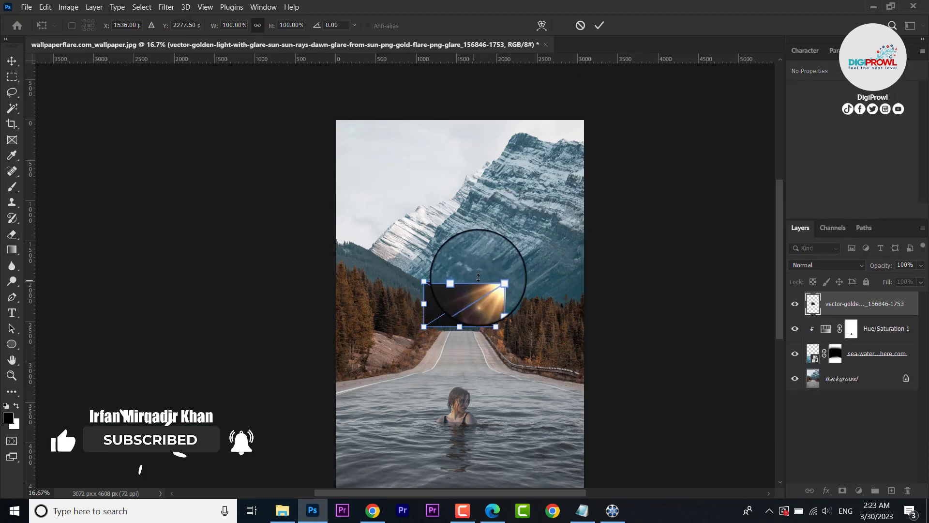
left_click_drag(496, 282, 621, 127)
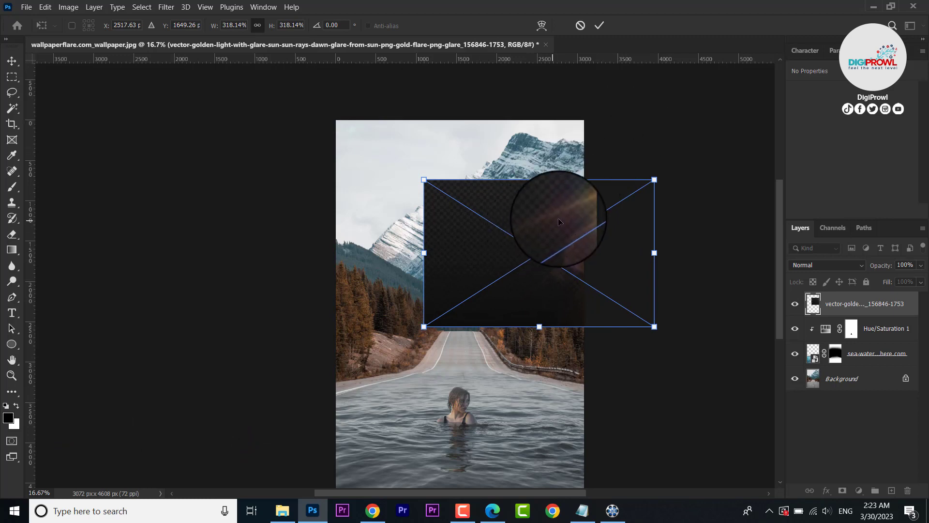
left_click_drag(559, 221, 487, 165)
left_click_drag(353, 268, 167, 438)
left_click_drag(489, 266, 490, 272)
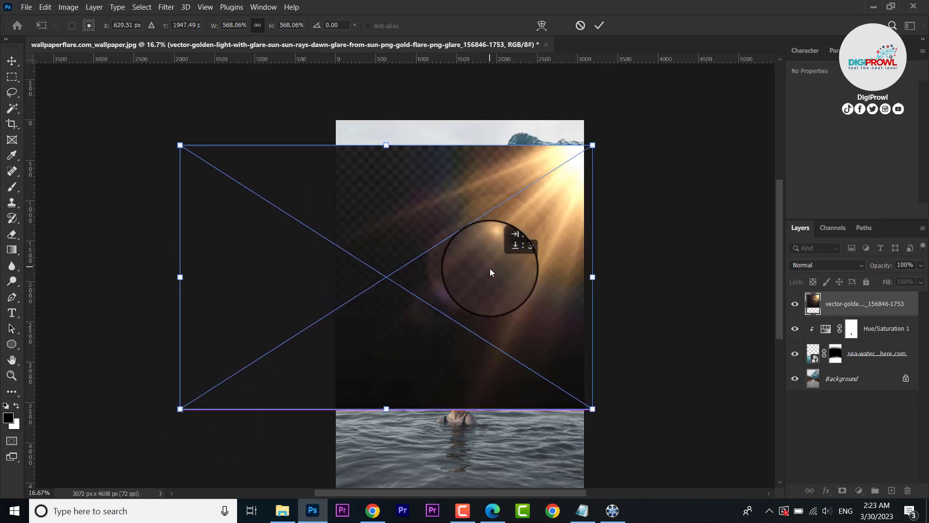
left_click_drag(387, 145, 388, 95)
left_click_drag(415, 212, 409, 215)
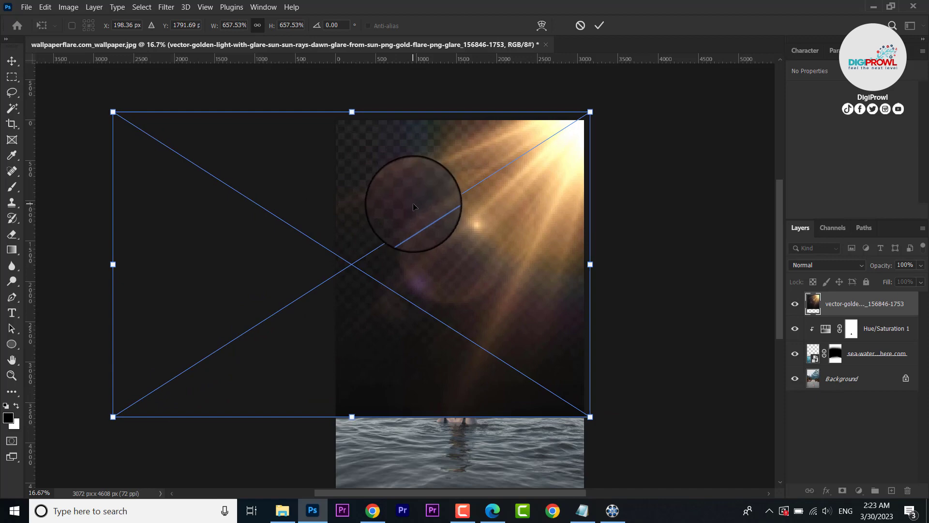
key("Return")
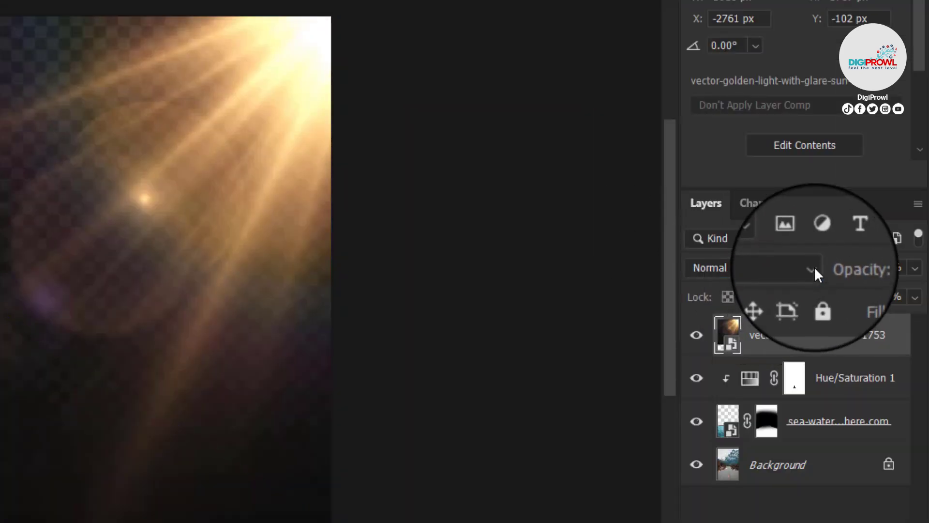
Set the golden light layer's blend mode to Screen and its fill to 78%.
left_click(857, 266)
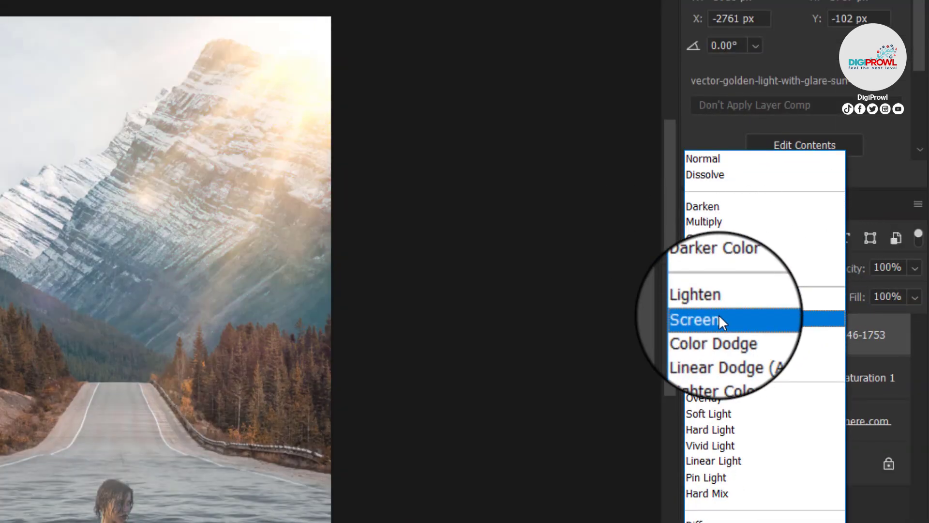
left_click(719, 315)
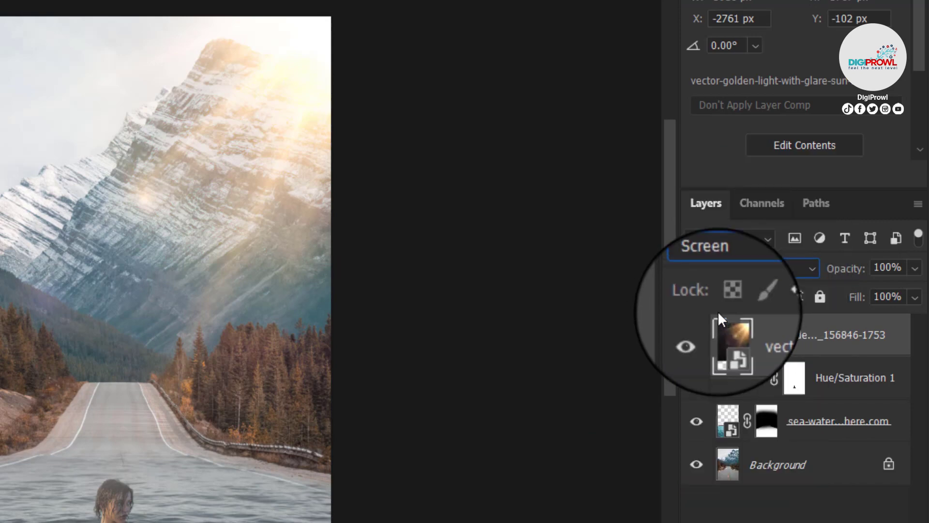
left_click_drag(856, 297, 837, 301)
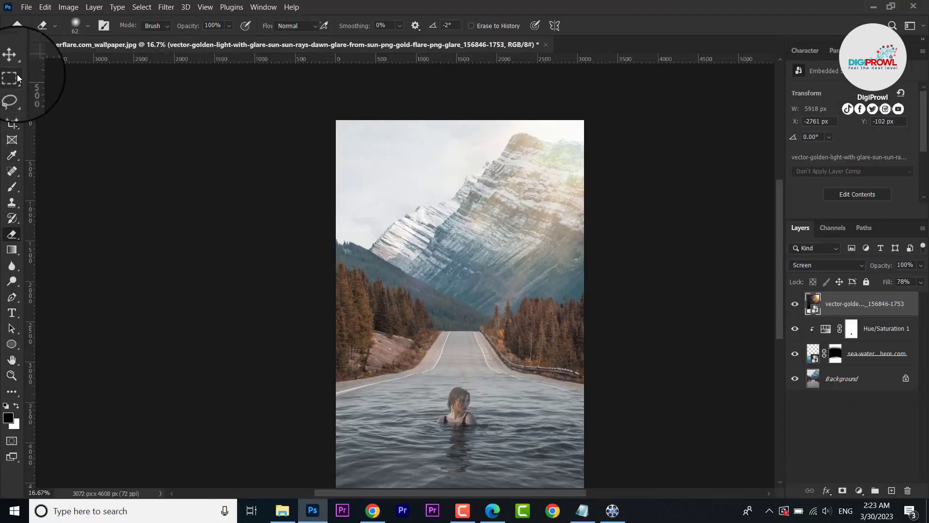
left_click(14, 76)
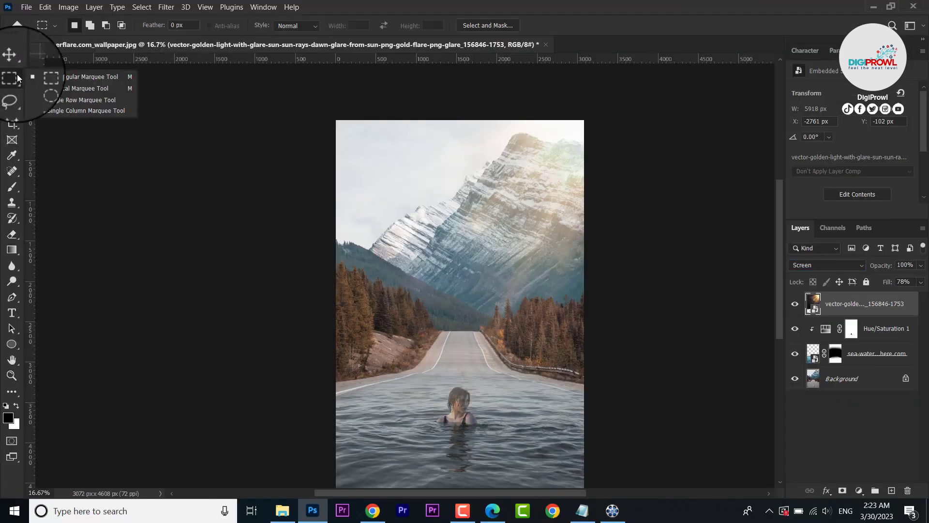
scroll(435, 292, "down", 1)
left_click(437, 289)
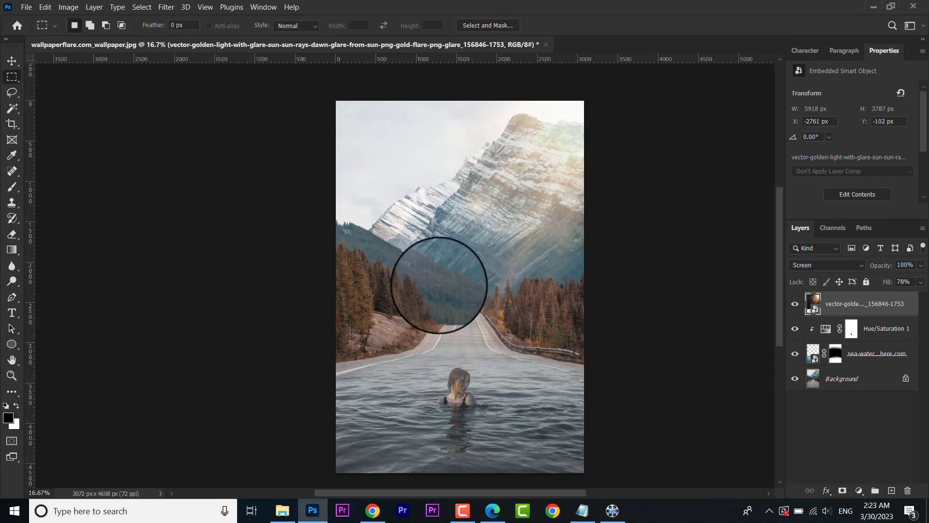